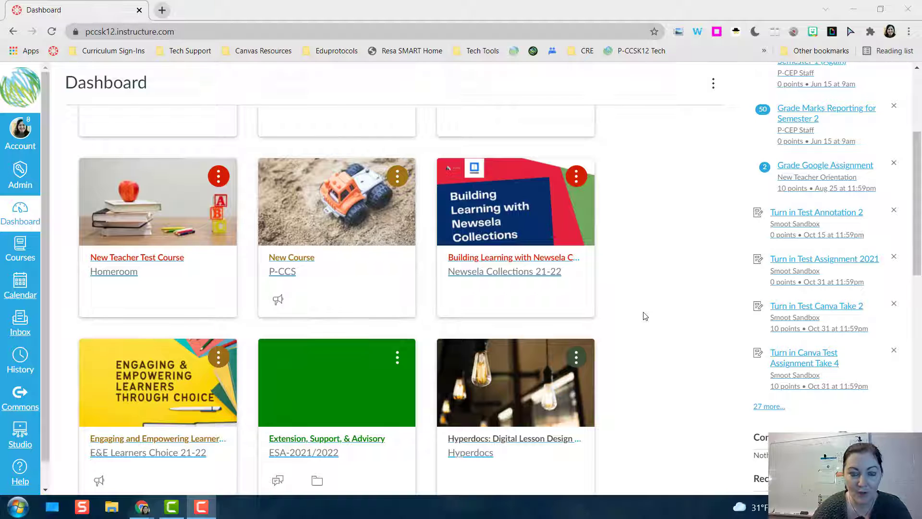
Look through the published and unpublished course cards and the sidebar options on the dashboard.
scroll(648, 315, up, 2)
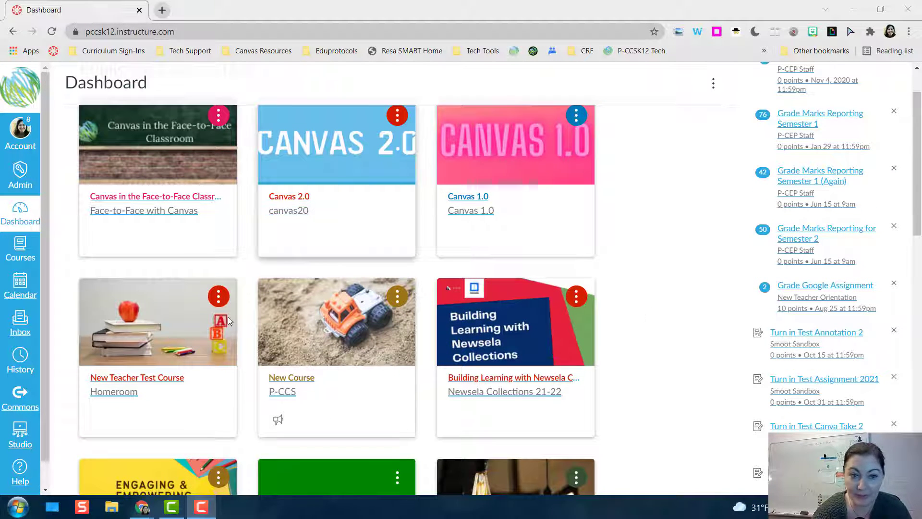
scroll(638, 313, down, 1)
scroll(638, 313, down, 5)
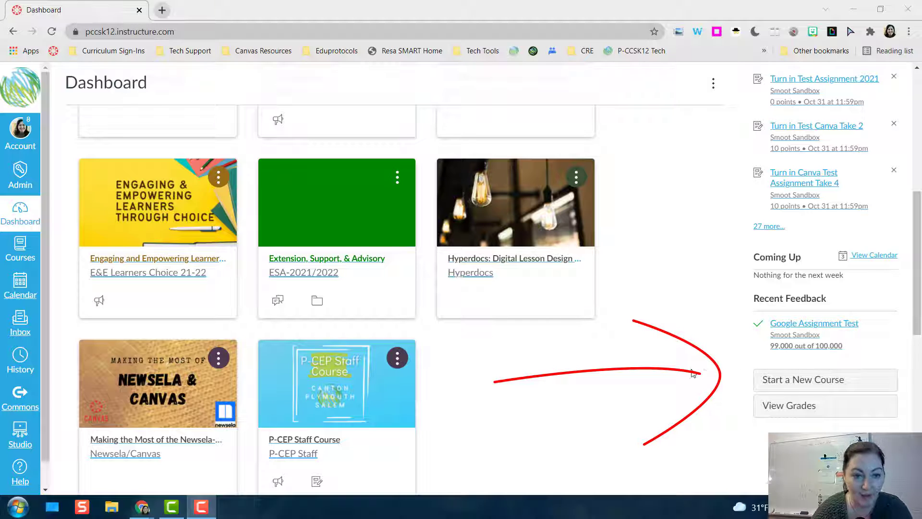
scroll(675, 360, up, 3)
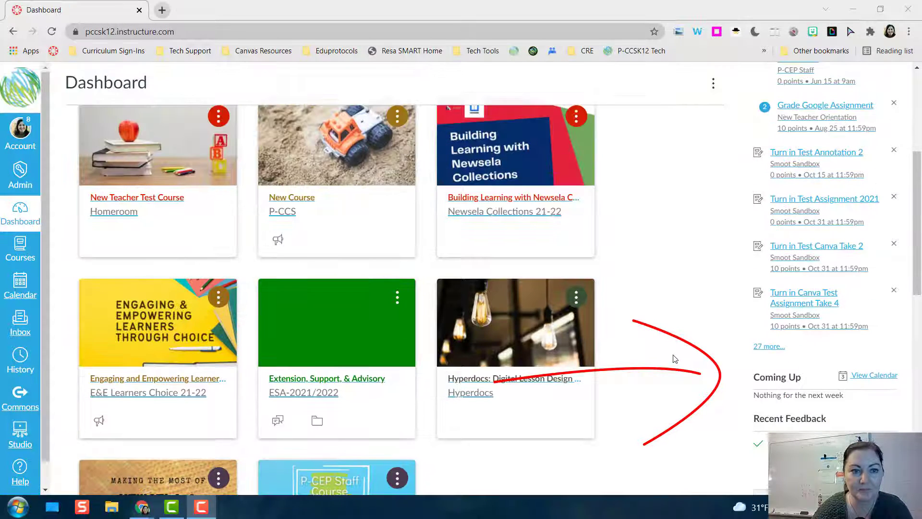
scroll(675, 359, down, 9)
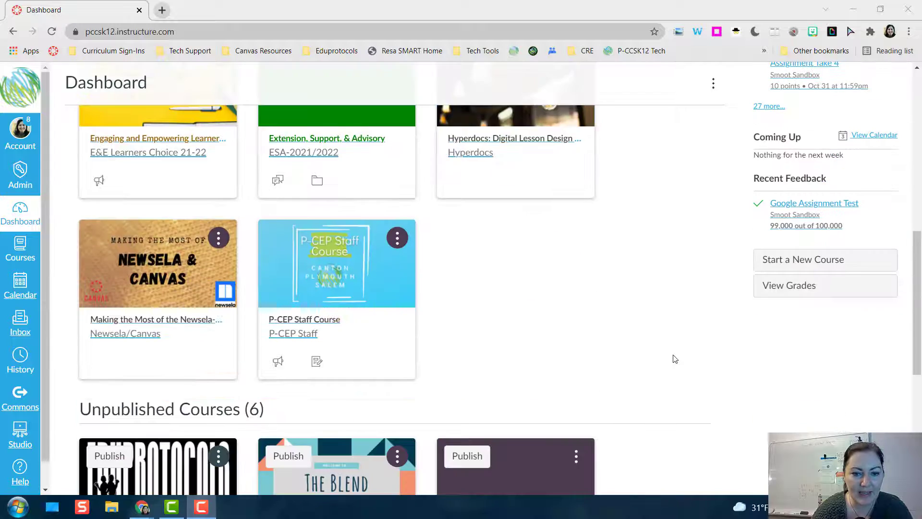
scroll(648, 349, up, 5)
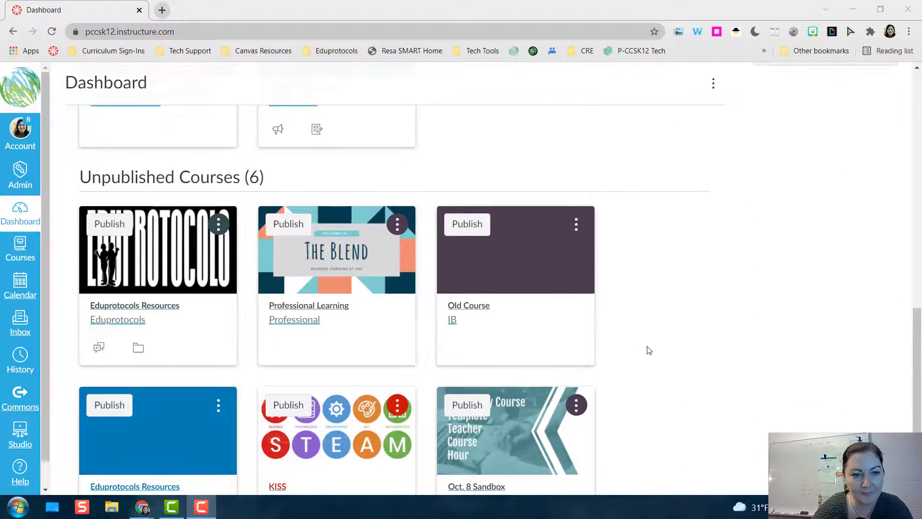
scroll(647, 344, up, 3)
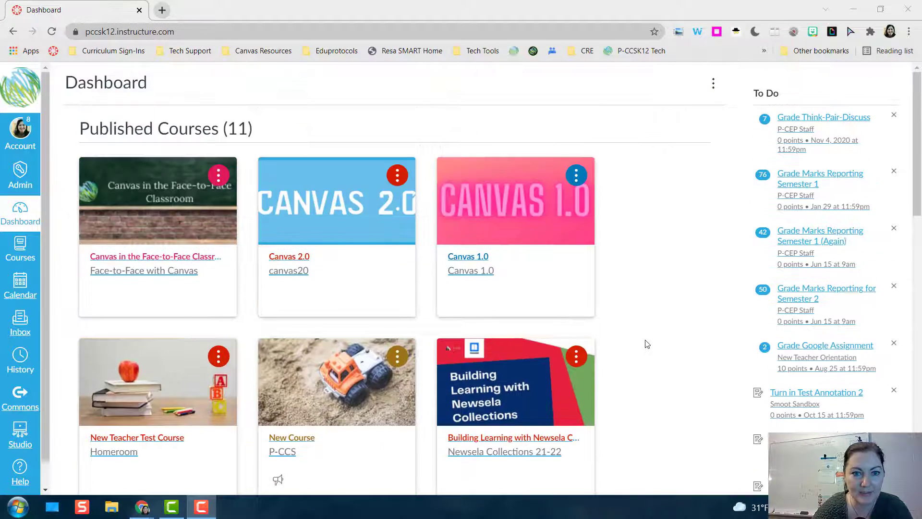
Open the course named New Course and go to its page for importing existing content.
scroll(648, 344, down, 1)
scroll(647, 343, down, 2)
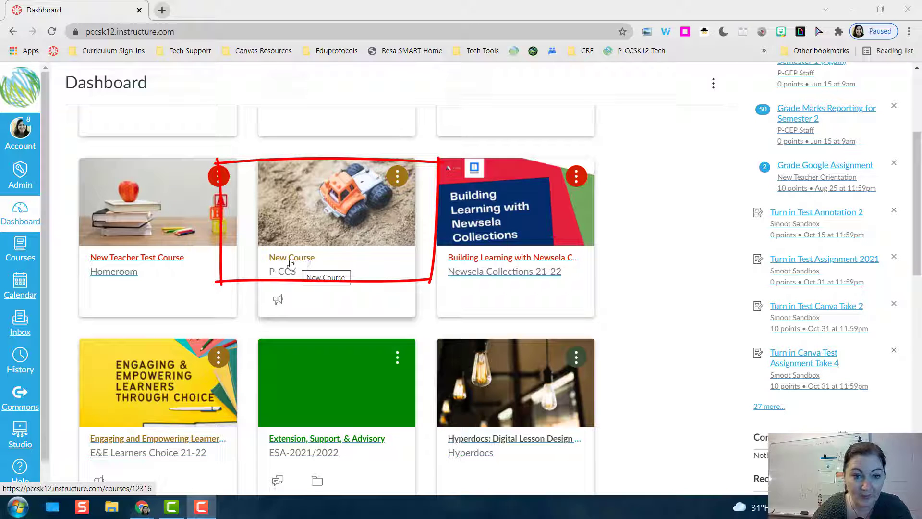
click(290, 259)
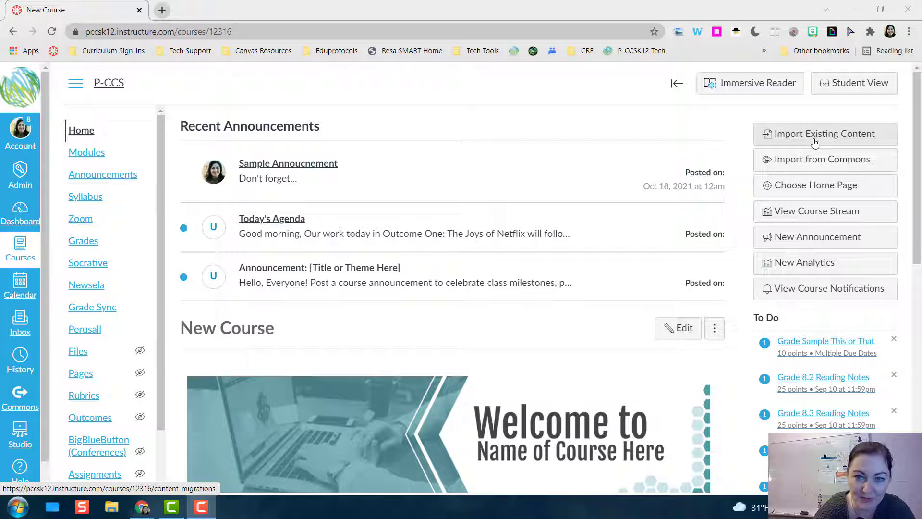
drag(159, 255, 158, 313)
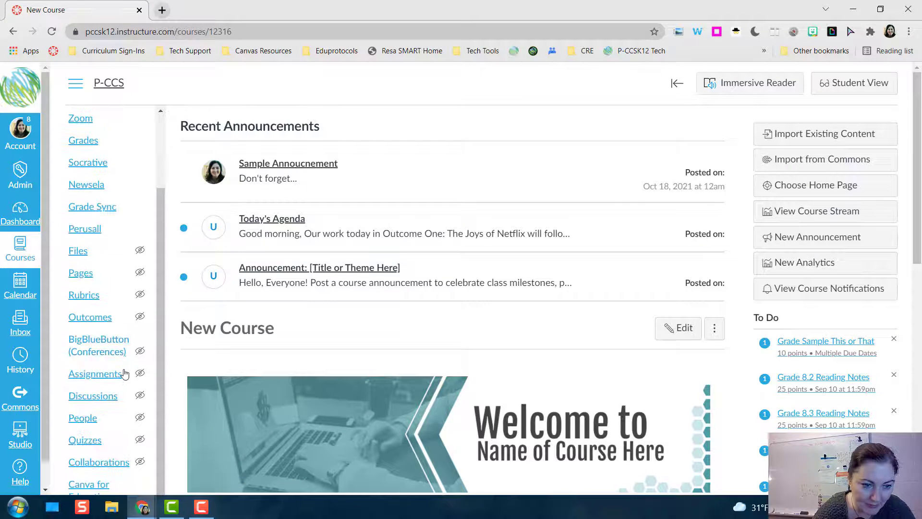
click(798, 138)
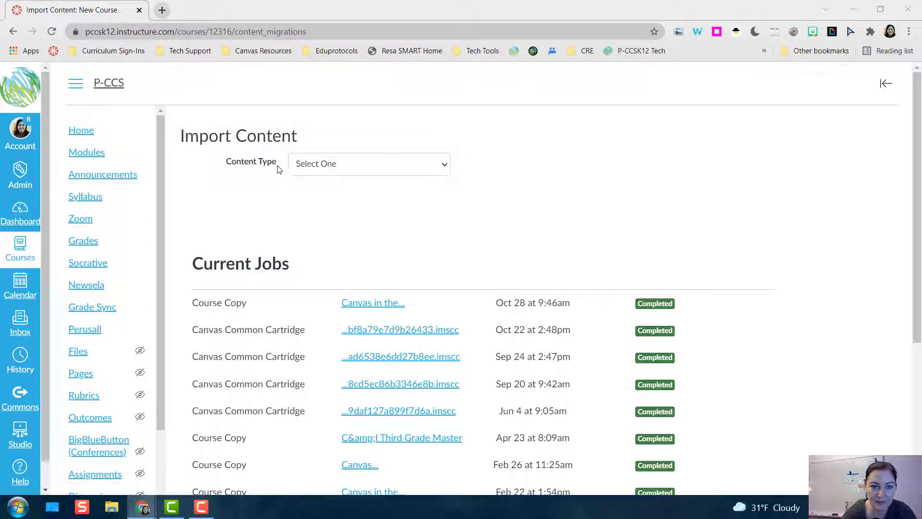
Set the import's content type to Copy a Canvas Course and choose Old Course as the source course.
click(445, 168)
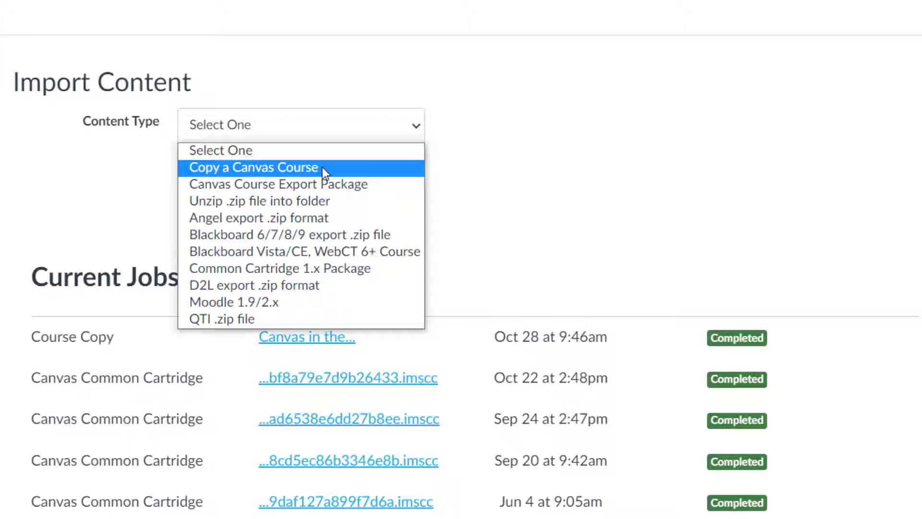
click(323, 168)
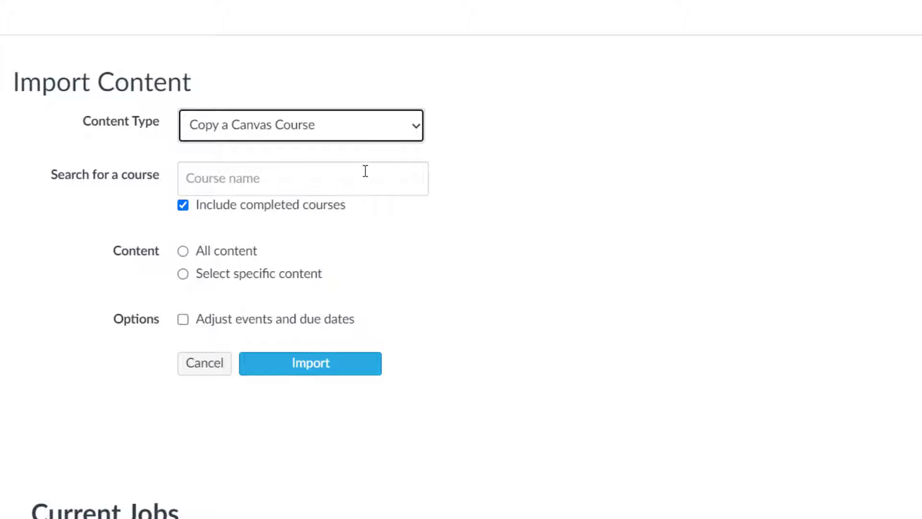
click(365, 175)
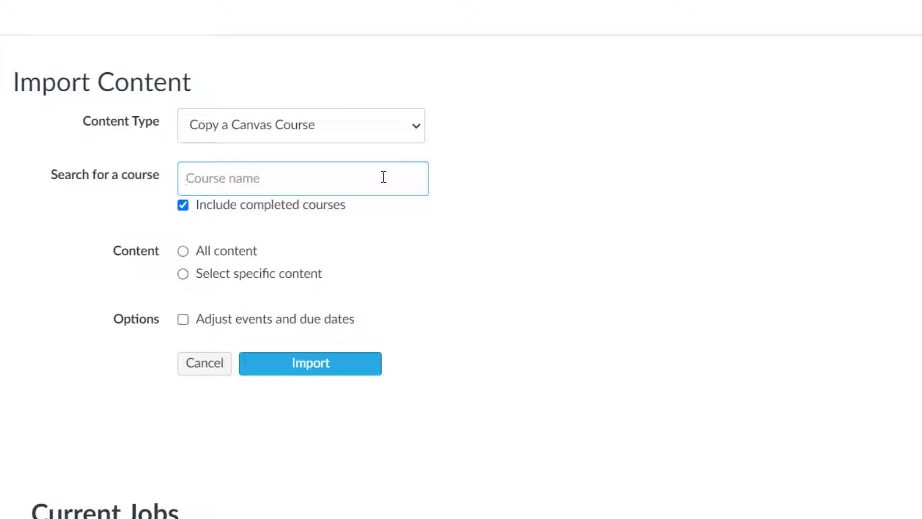
text(a)
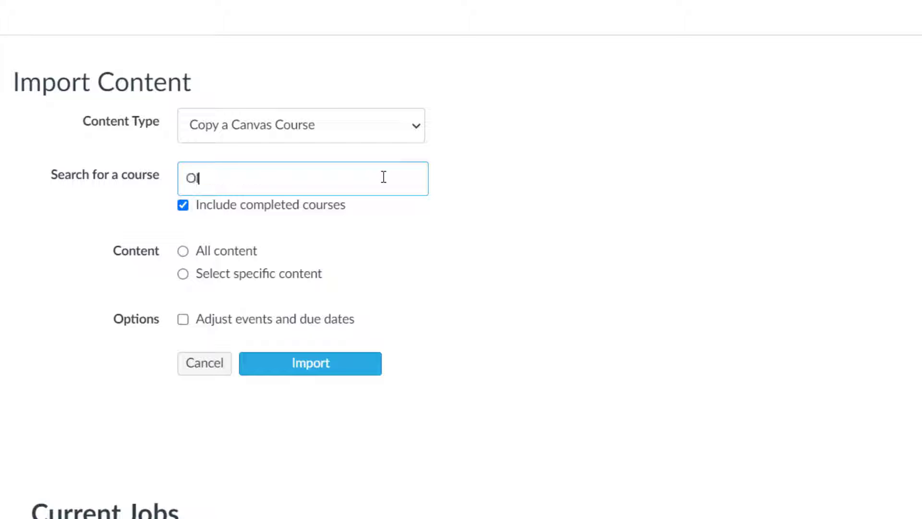
text(ld Course)
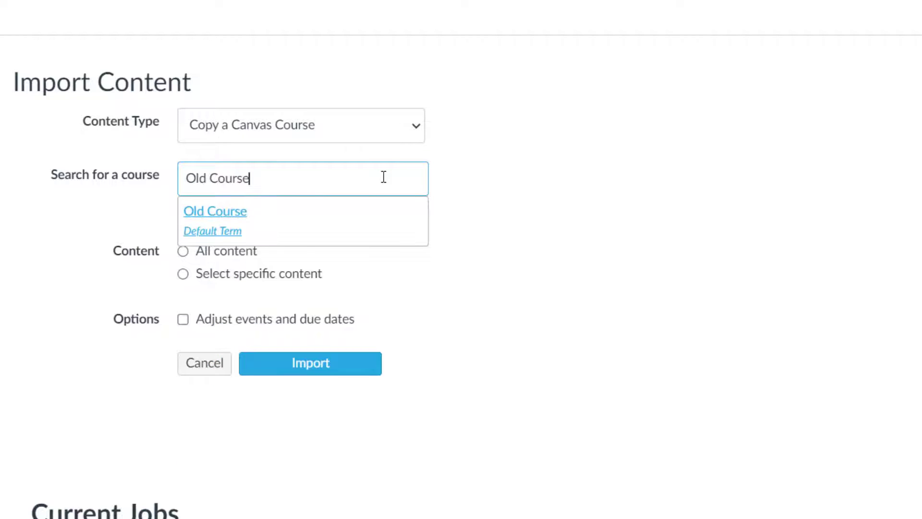
click(237, 214)
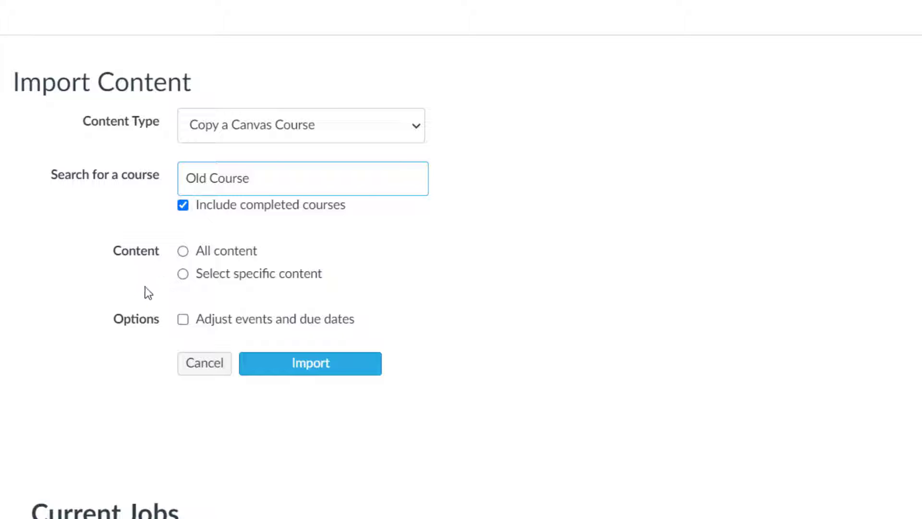
Set the import to specific content with event and due dates removed, and start it.
click(185, 277)
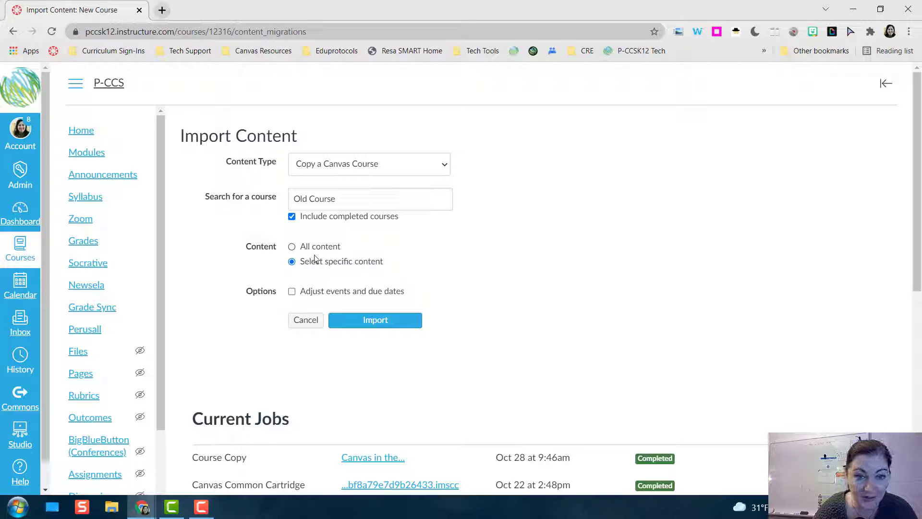
click(291, 292)
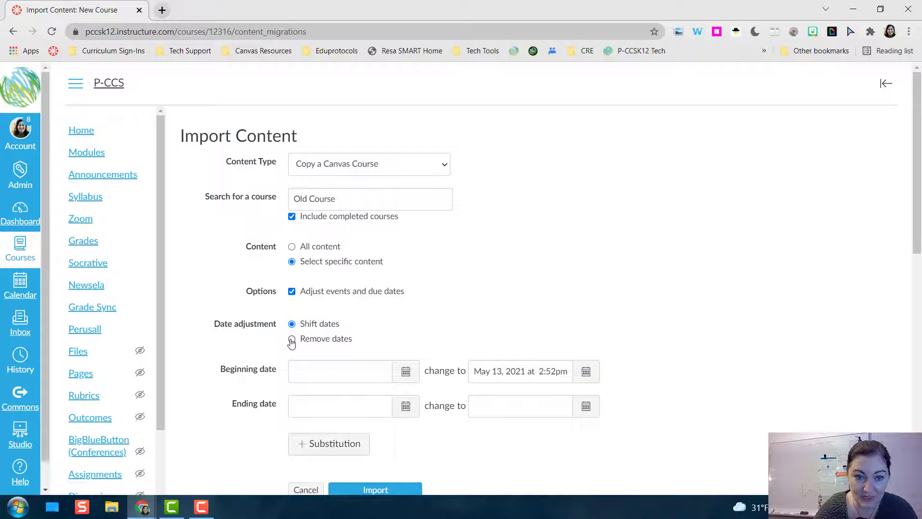
click(291, 340)
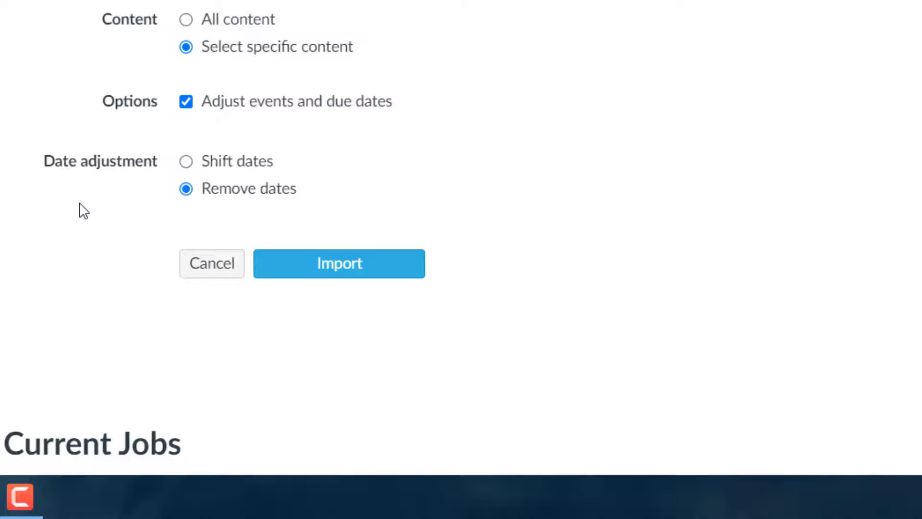
click(308, 270)
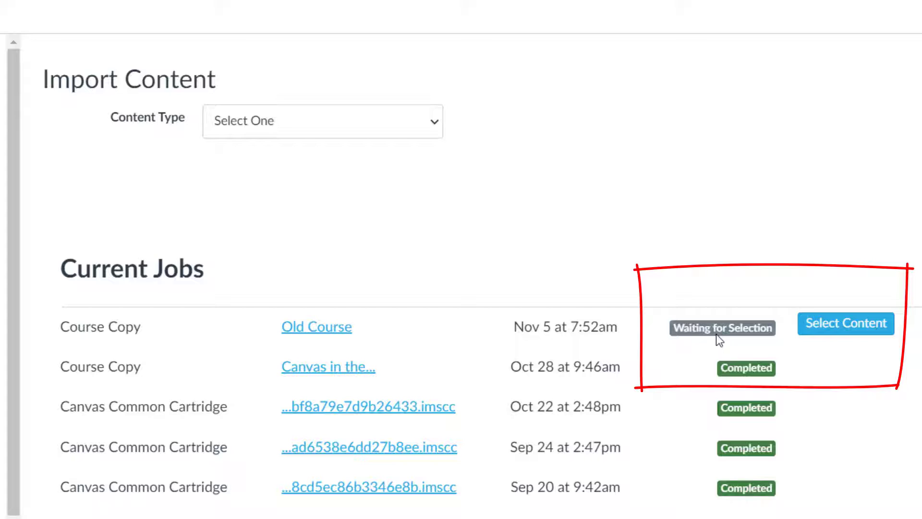
For the Old Course copy, include course settings, syllabus body, modules, assignments, quizzes, discussion topics, pages, rubrics and files.
click(836, 332)
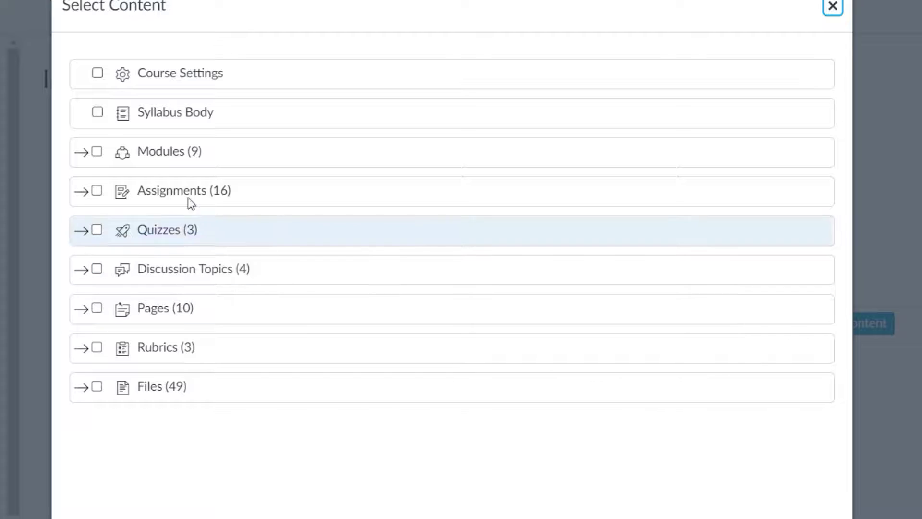
click(98, 75)
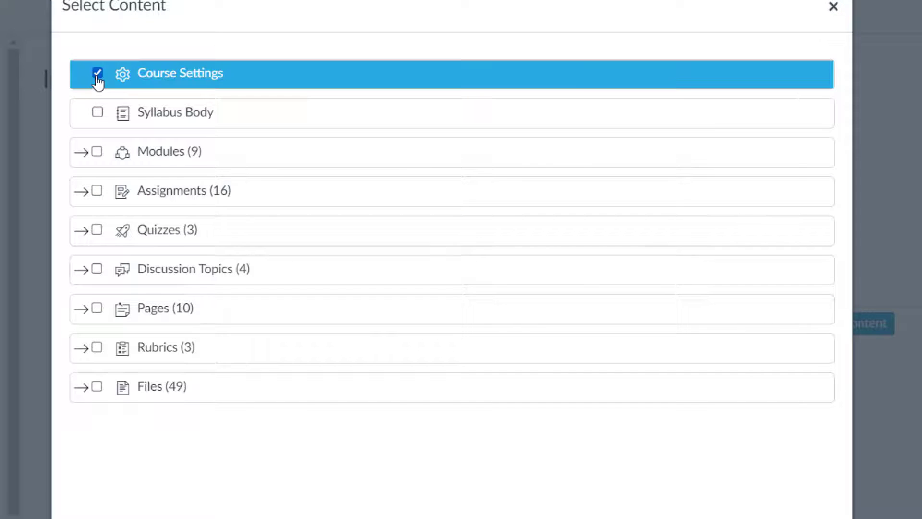
click(97, 112)
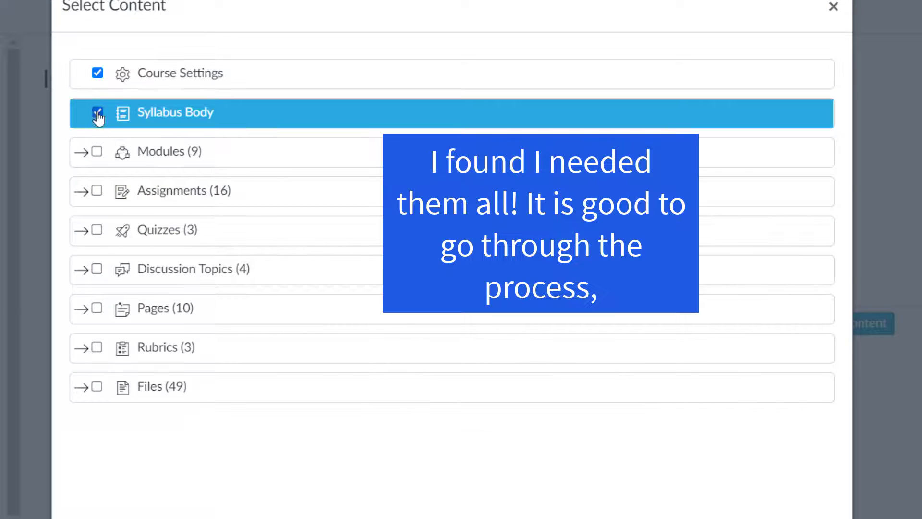
click(97, 152)
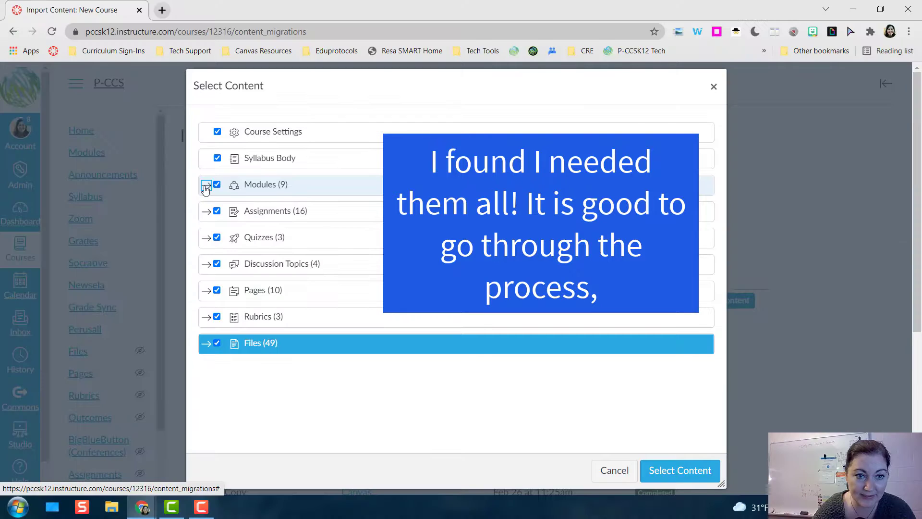
Review the individual modules within the content selection, keeping Important Links included, and collapse the list again.
click(80, 152)
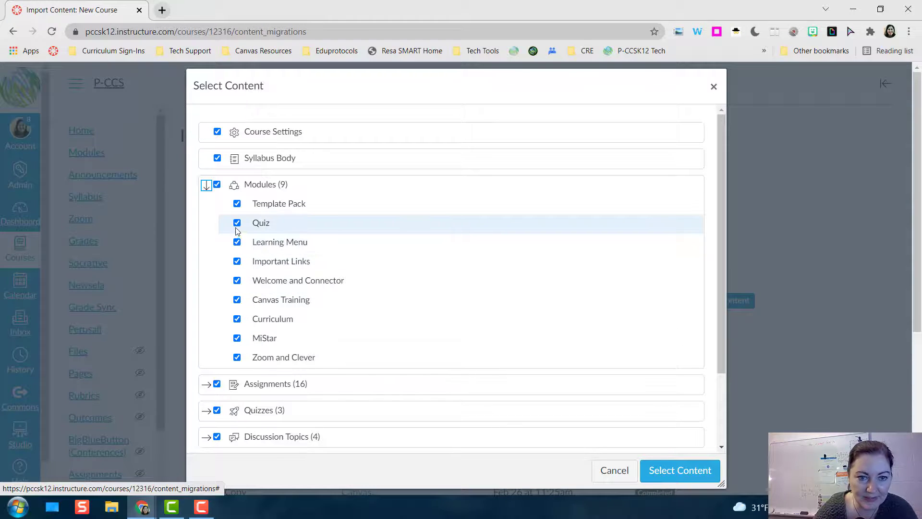
click(237, 262)
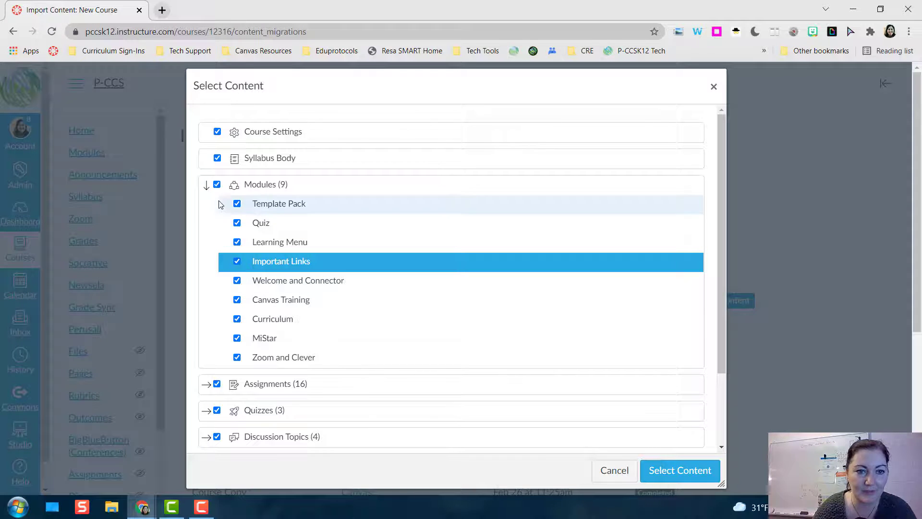
click(206, 185)
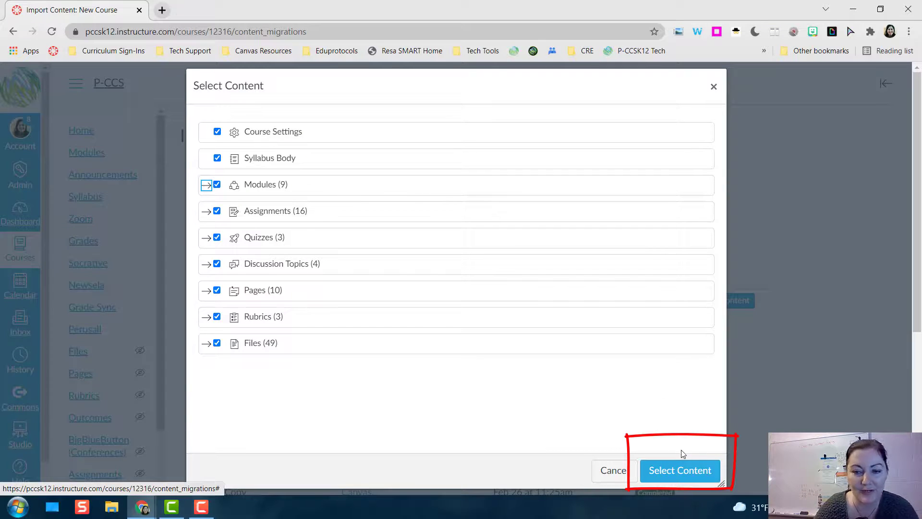
Submit the content selection for import and display the issue details of the Old Course job.
click(667, 471)
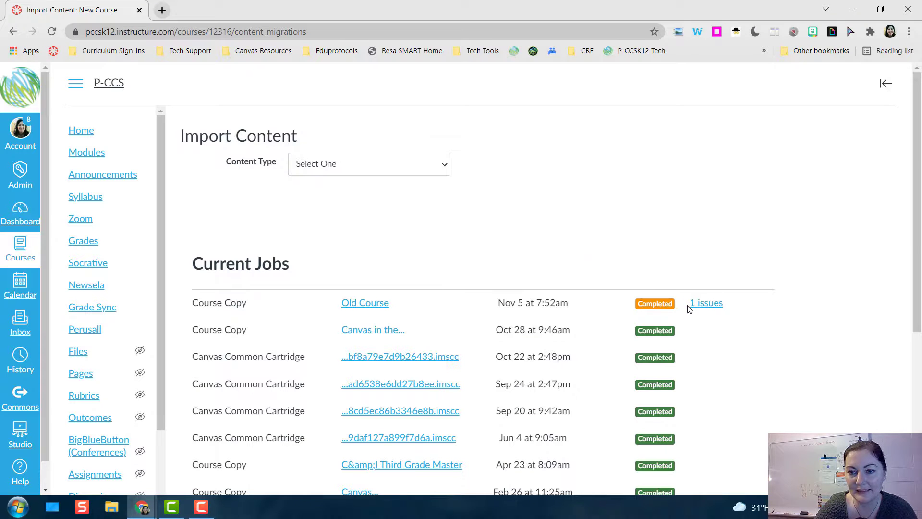
click(692, 304)
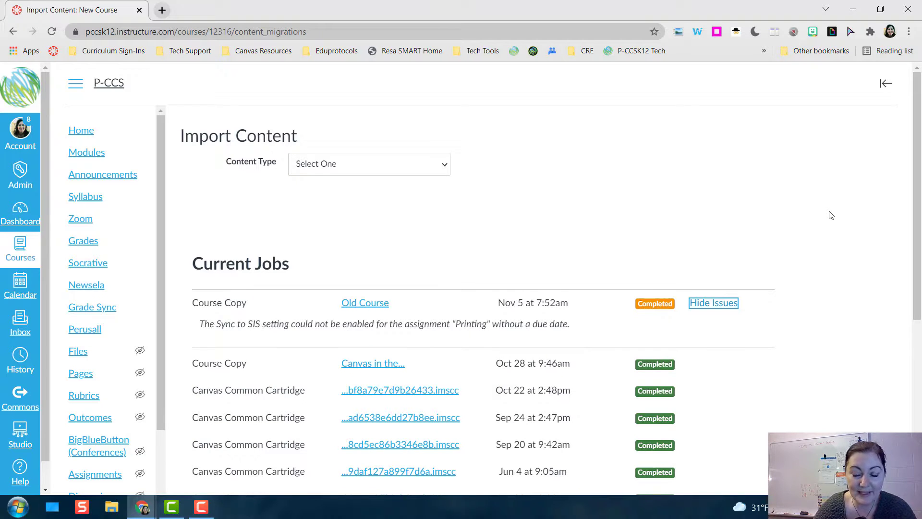